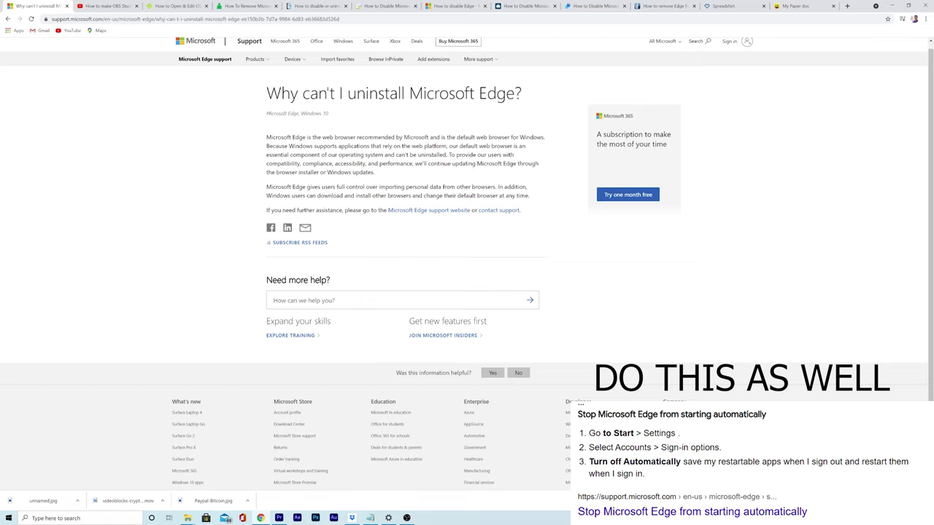
Scroll through Microsoft's support article on why Edge can't be uninstalled.
scroll(165, 220, "down", 1)
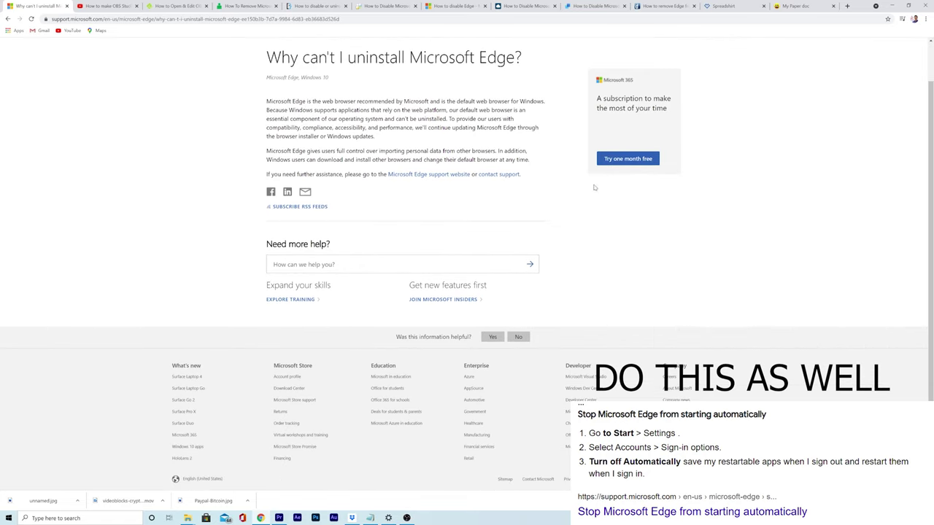
Confirm in Apps & features that Microsoft Edge's Uninstall is unavailable, then close Settings.
left_click(5, 518)
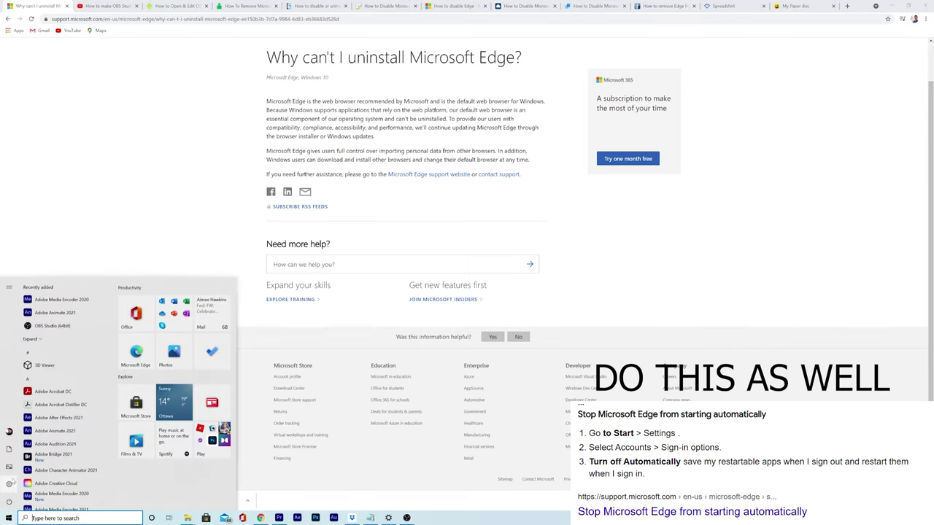
left_click(16, 484)
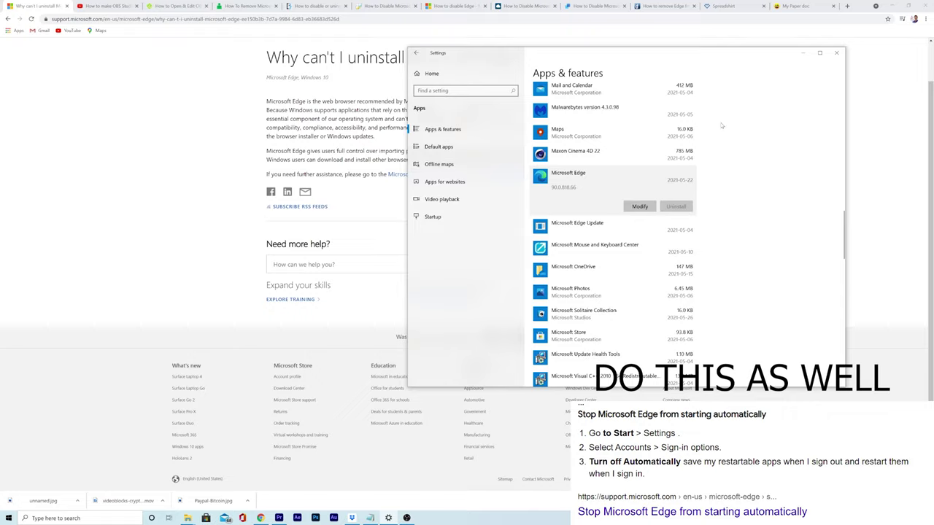
left_click(835, 53)
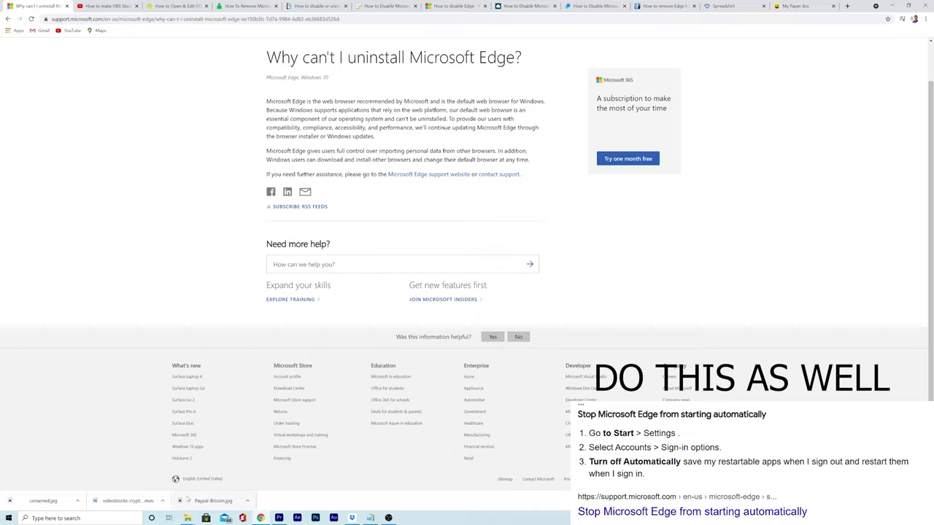
Browse File Explorer from Local Disk (C:) through Windows to the SystemApps folder.
left_click(187, 518)
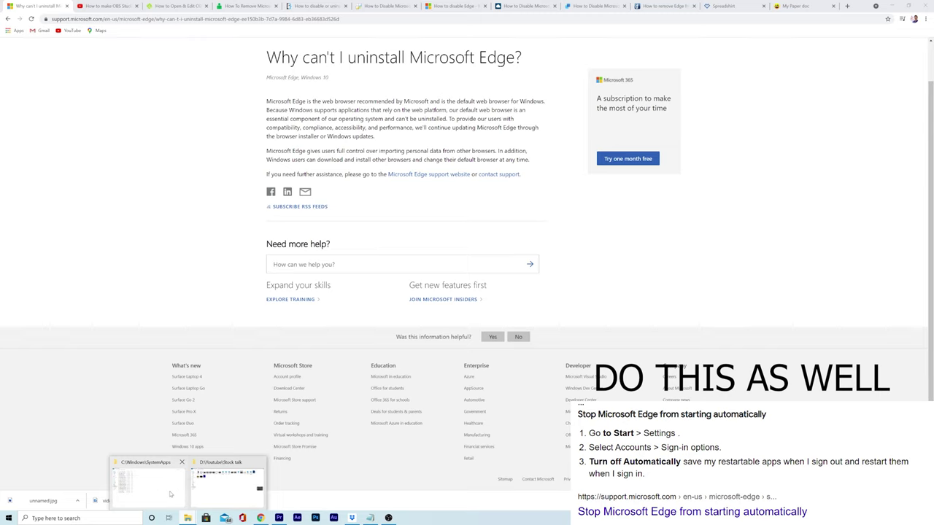
left_click(170, 494)
left_click(30, 228)
left_click(32, 237)
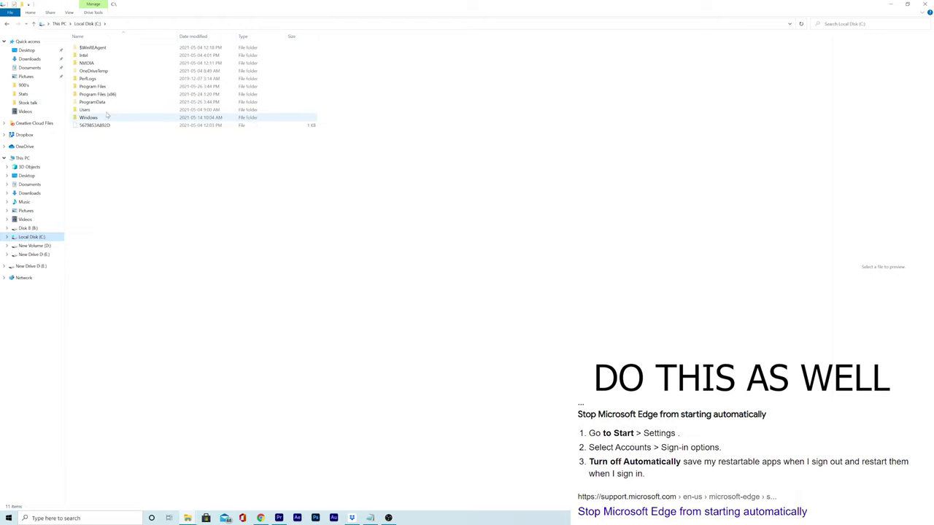
double_click(89, 118)
scroll(190, 316, "down", 1)
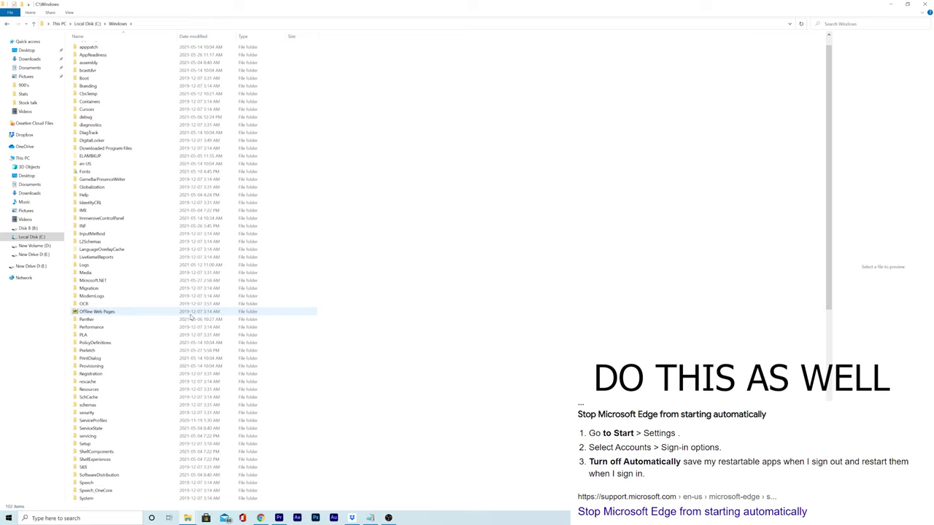
scroll(189, 315, "down", 5)
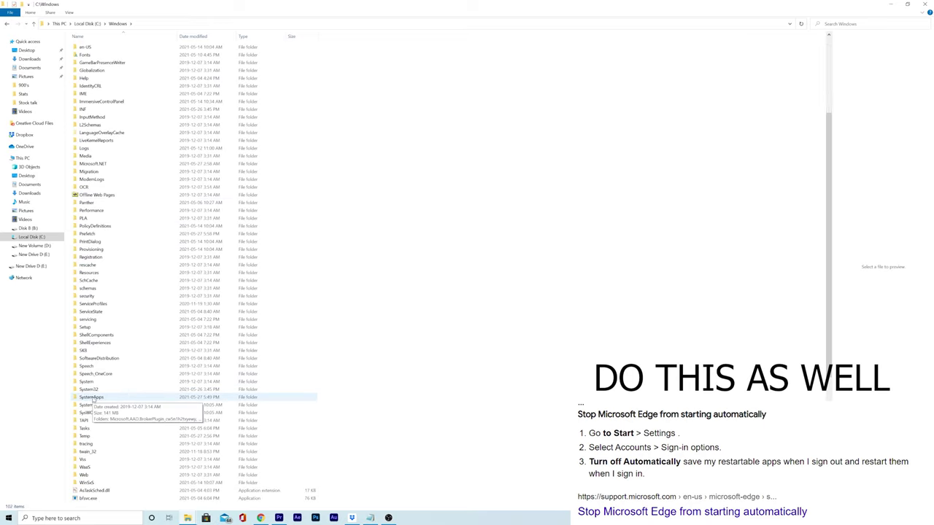
double_click(93, 399)
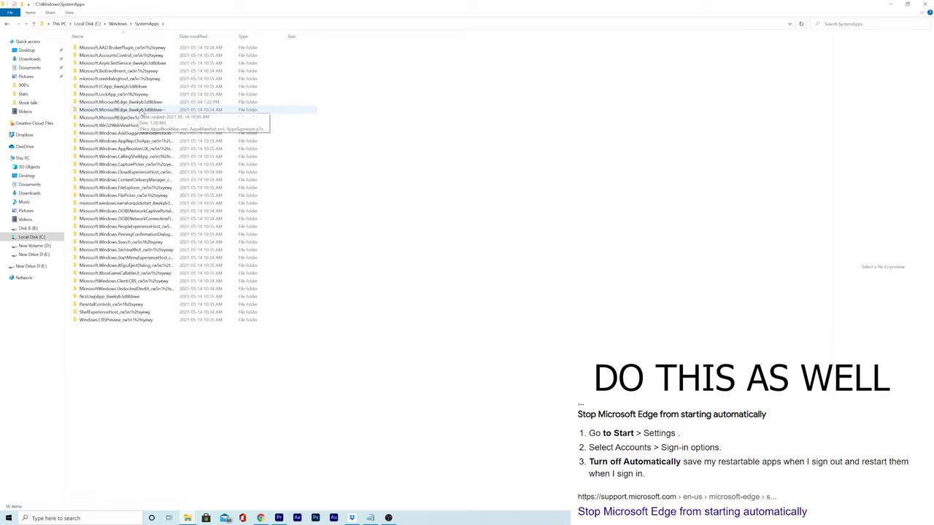
Append 'old' to the Microsoft.MicrosoftEdge_8wekyb3d8bbwe folder name so it ends in -old.
right_click(141, 109)
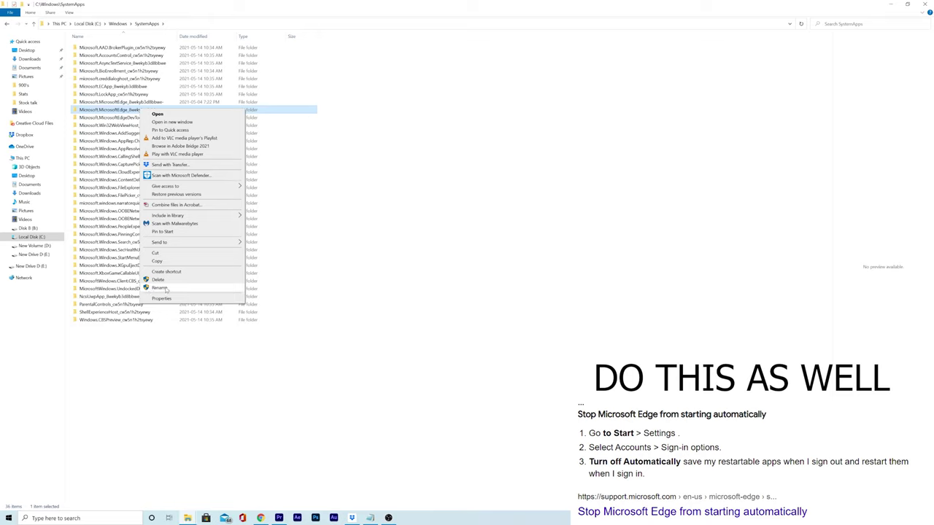
left_click(165, 288)
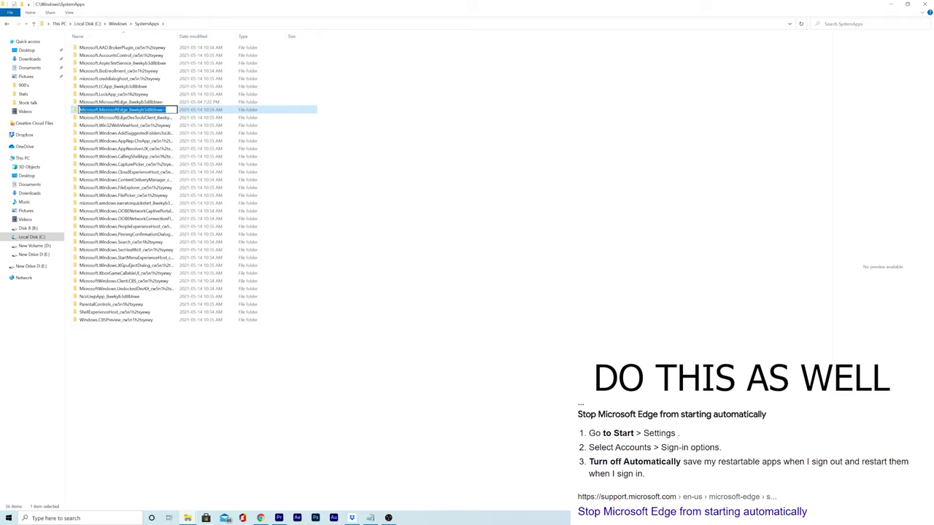
key("End")
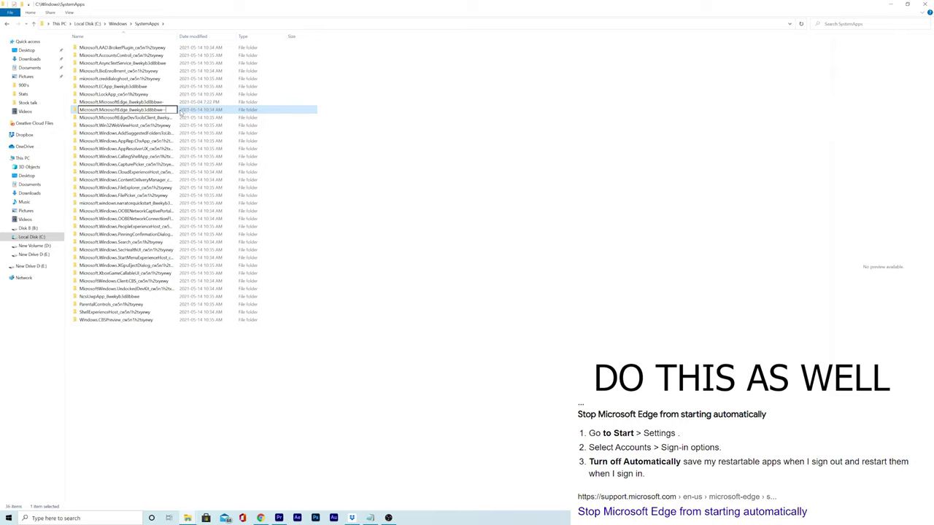
type("old")
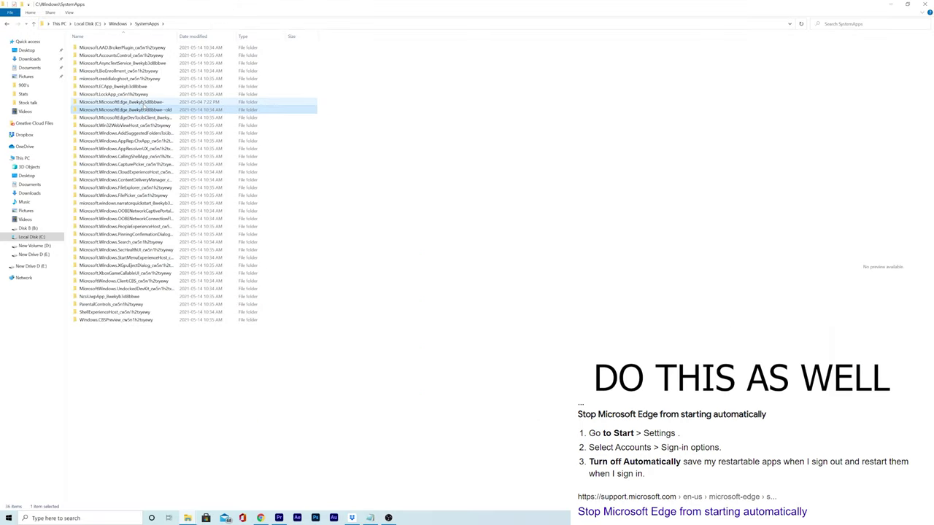
Rename the second Microsoft Edge folder by appending '-old 2' to its name.
left_click(142, 102)
right_click(144, 105)
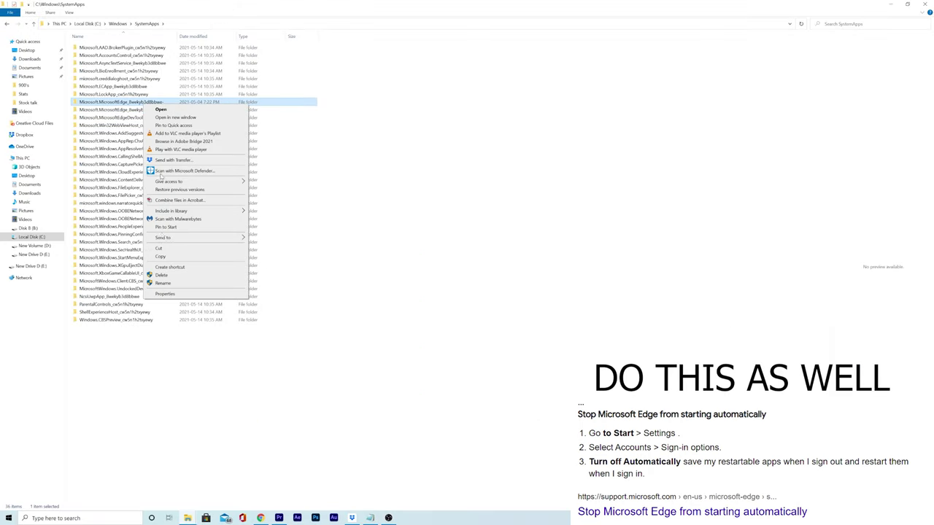
left_click(160, 284)
key("End")
type("-")
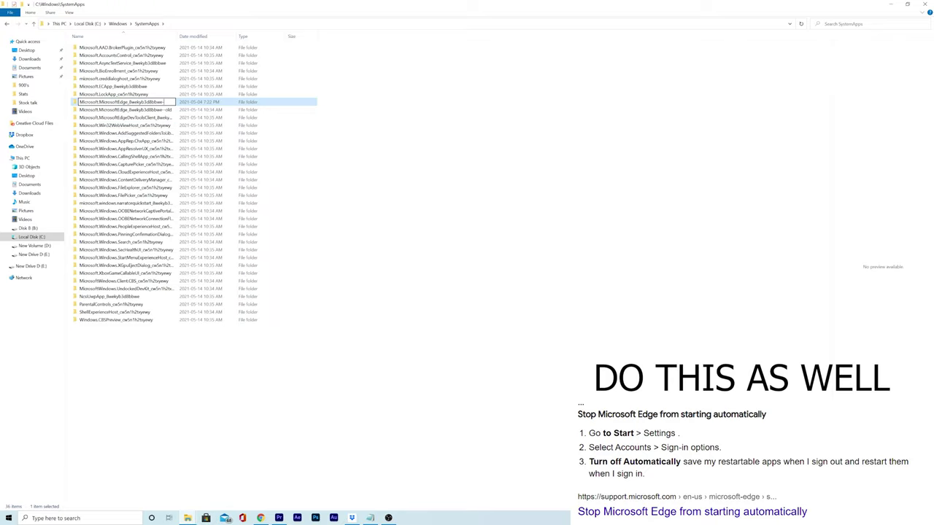
type("old 2")
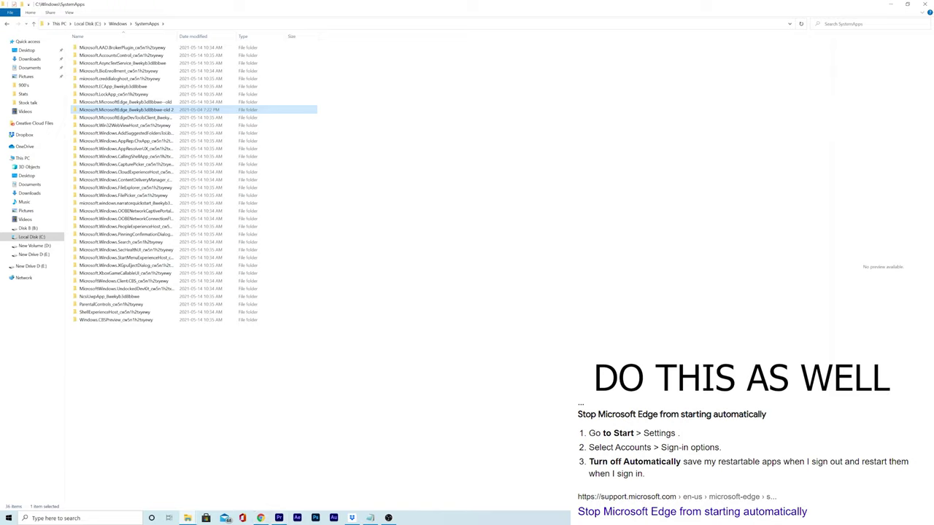
left_click(261, 518)
Open the Start menu and scroll its app list to locate Microsoft Edge.
right_click(261, 518)
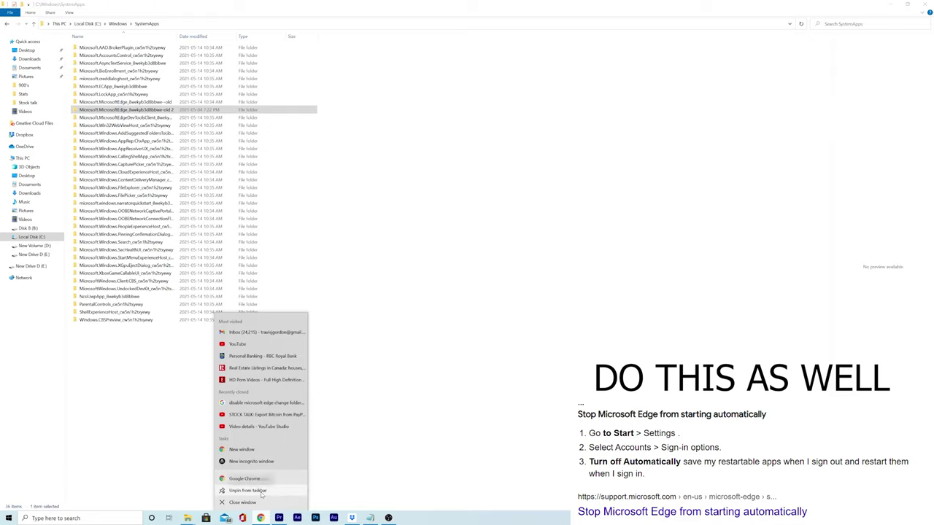
left_click(521, 461)
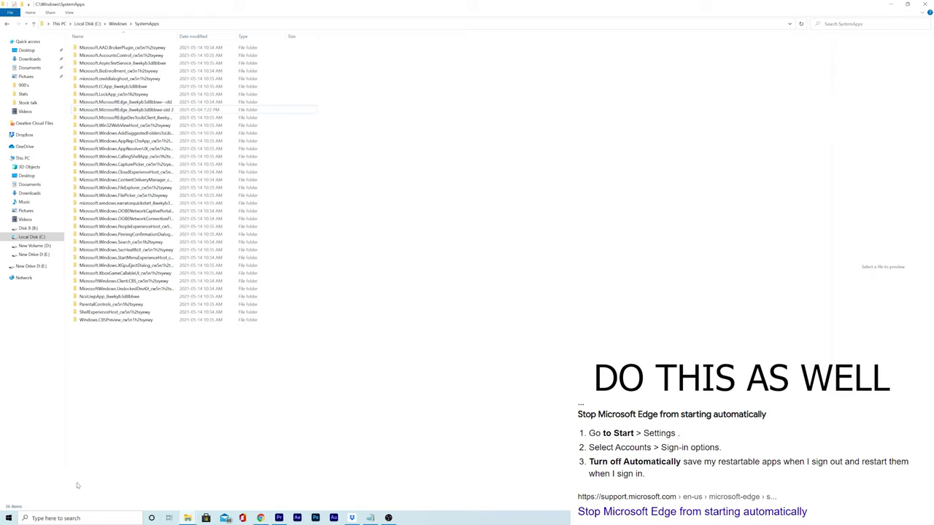
left_click(9, 518)
scroll(47, 462, "down", 3)
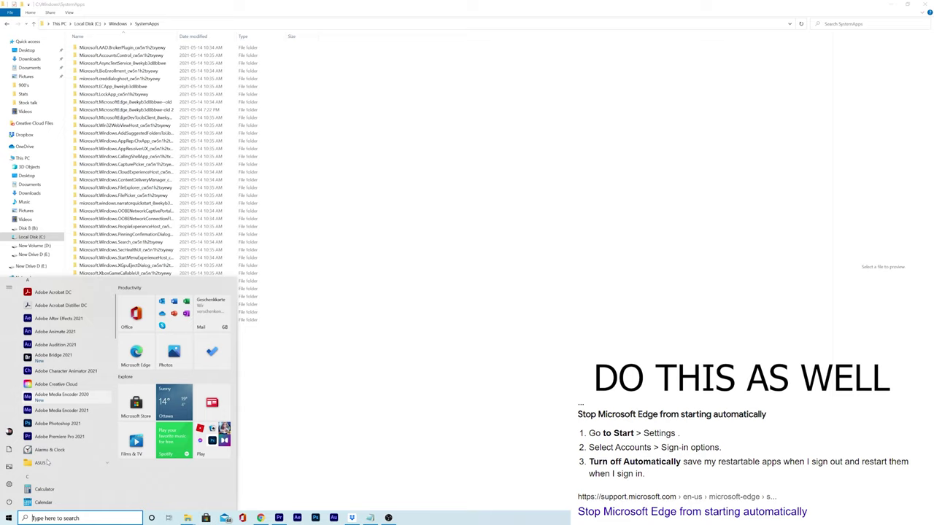
scroll(46, 462, "down", 4)
scroll(46, 462, "down", 3)
scroll(47, 463, "up", 2)
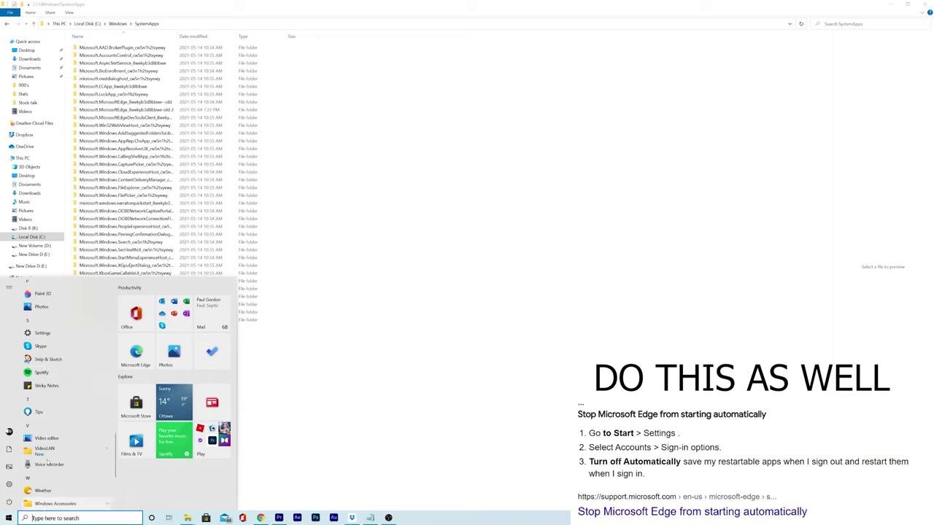
scroll(47, 462, "up", 1)
scroll(47, 462, "up", 2)
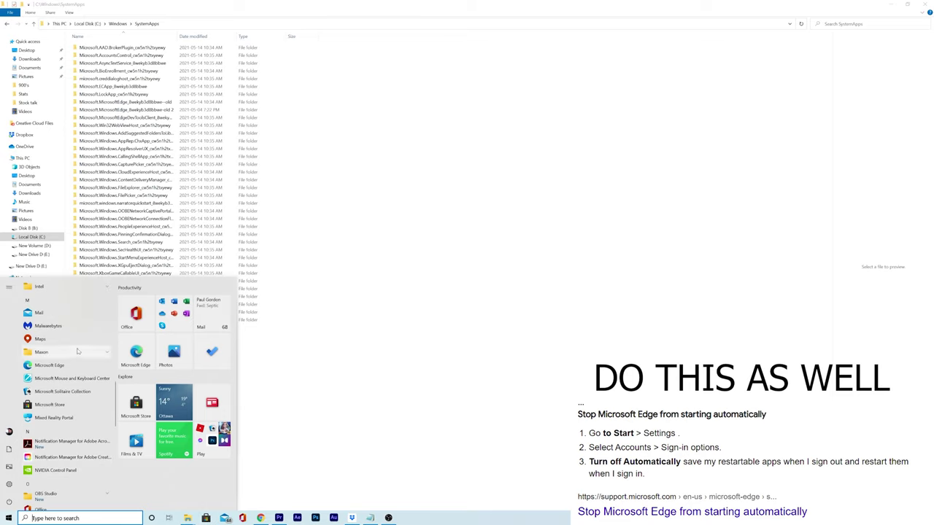
Unpin Microsoft Edge from Start and close the Start menu.
right_click(58, 364)
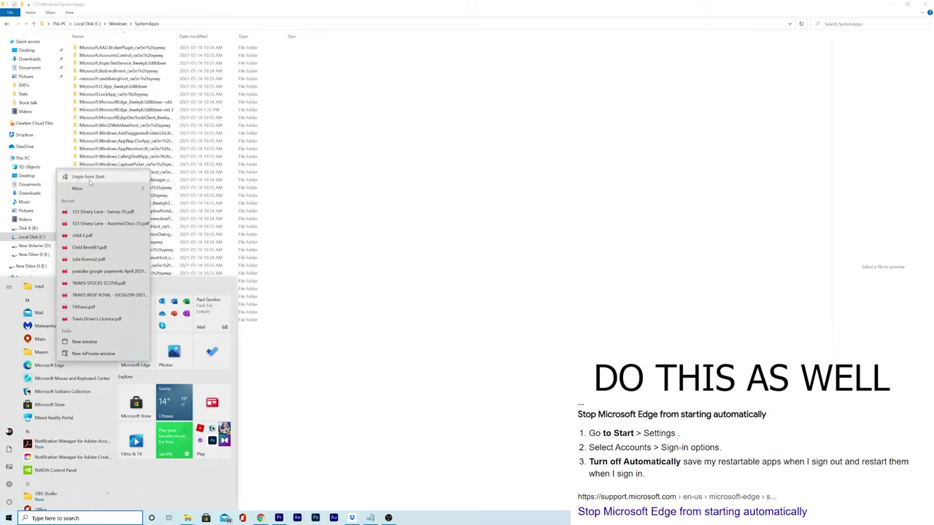
left_click(91, 181)
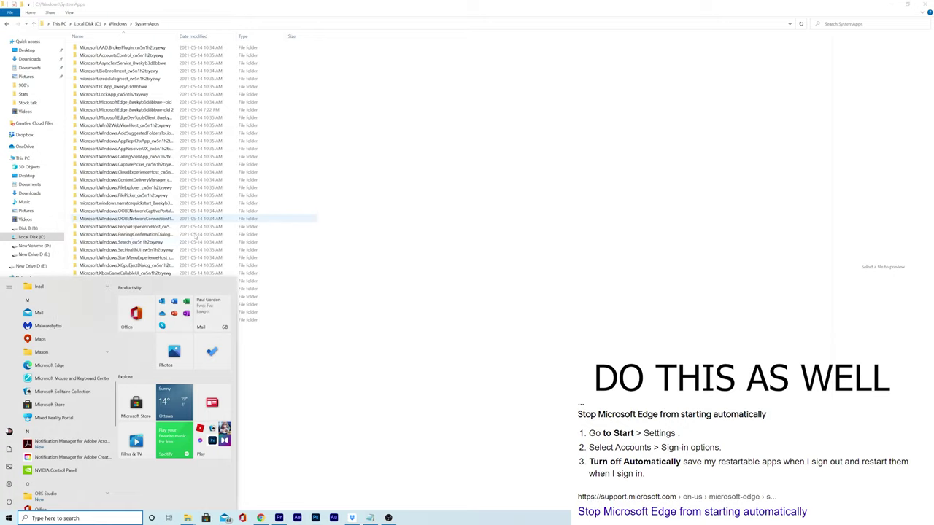
left_click(481, 294)
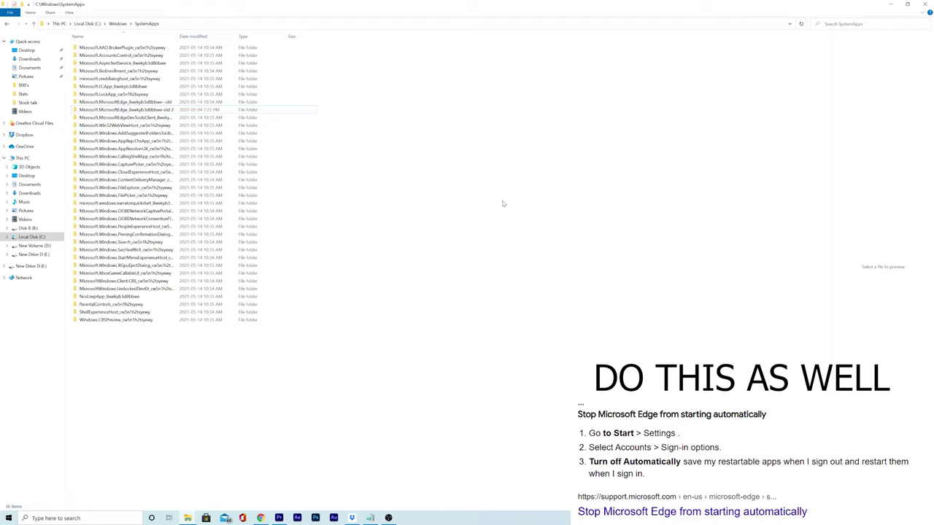
Reopen the Start menu to check that the Edge tile is gone.
left_click(9, 517)
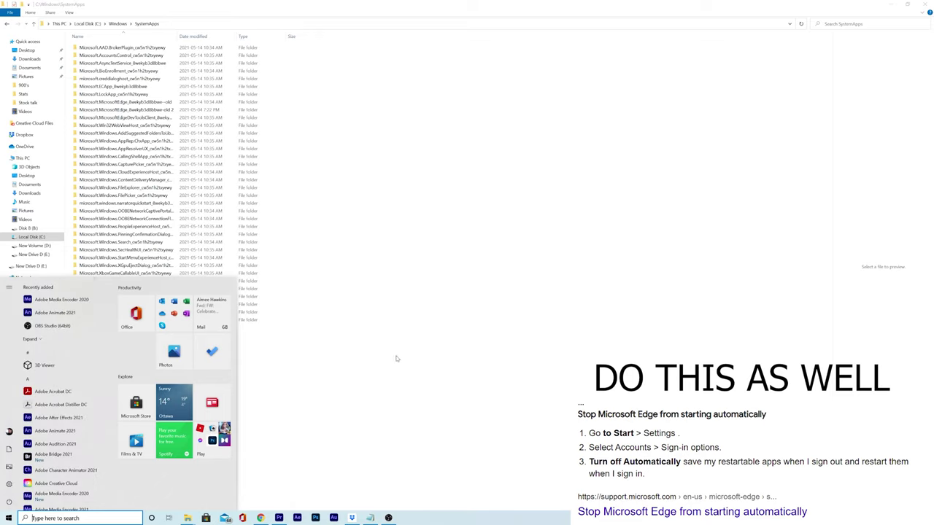
left_click(9, 483)
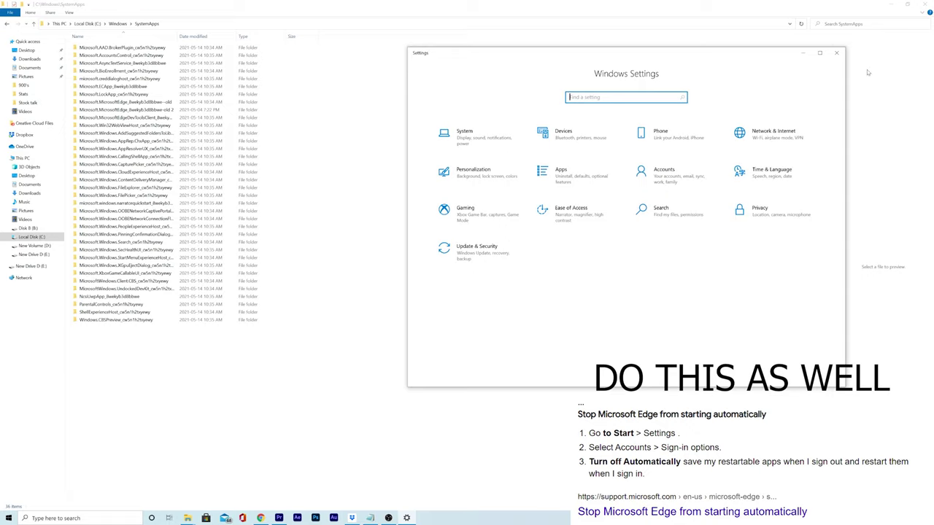
left_click(839, 57)
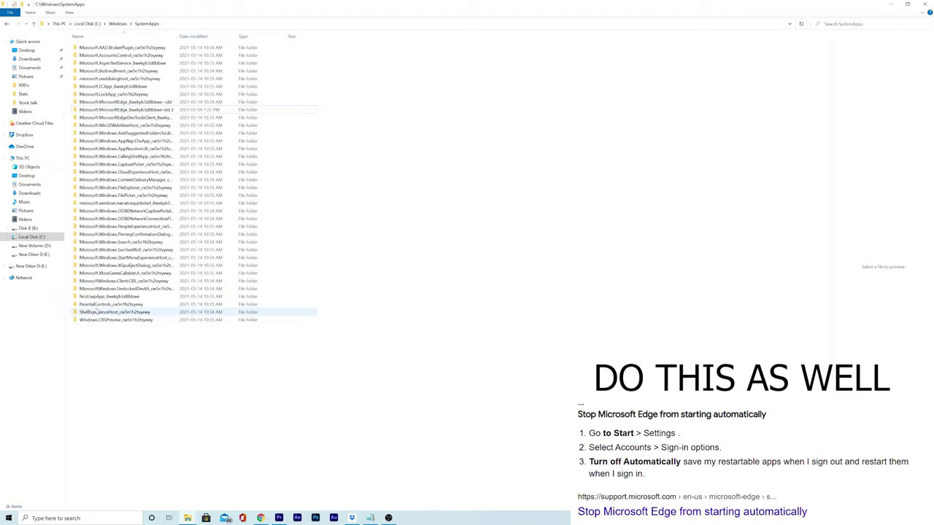
Close the SystemApps File Explorer window, returning to the Chrome support article.
left_click(175, 105)
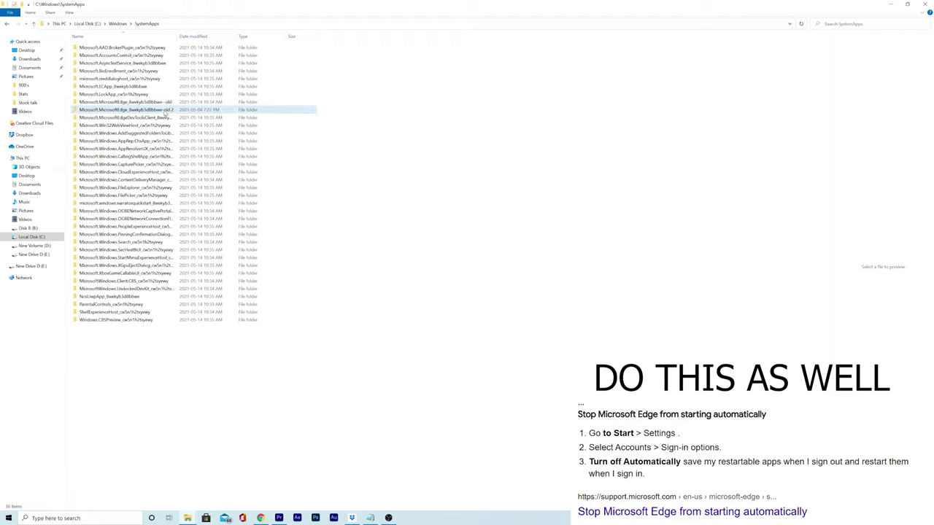
left_click(321, 121)
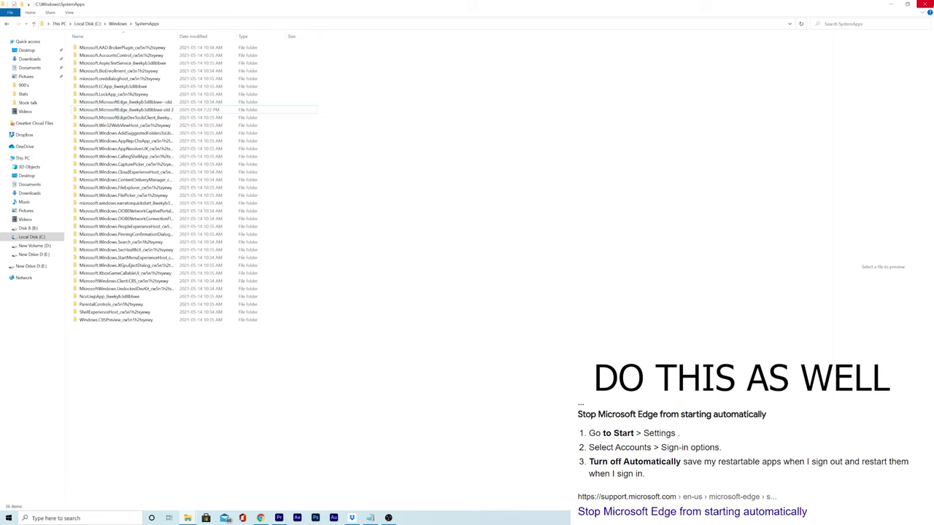
left_click(924, 3)
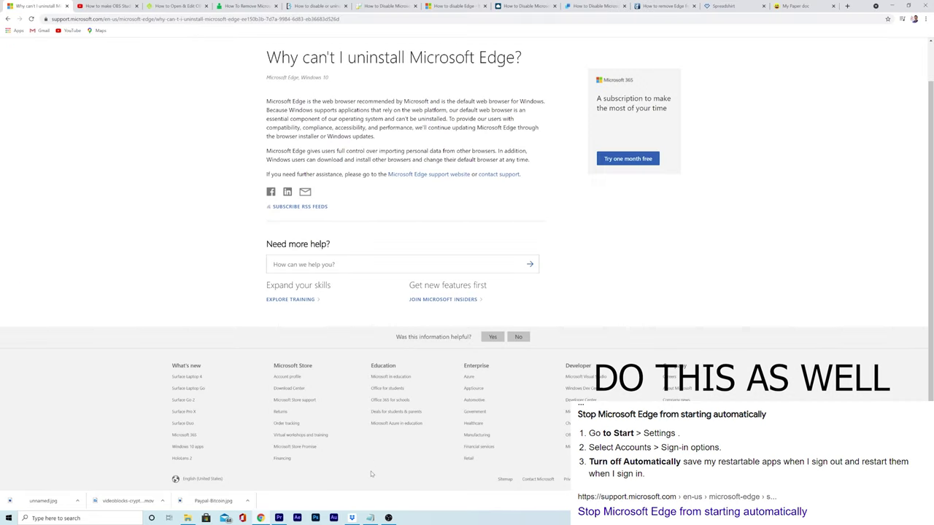